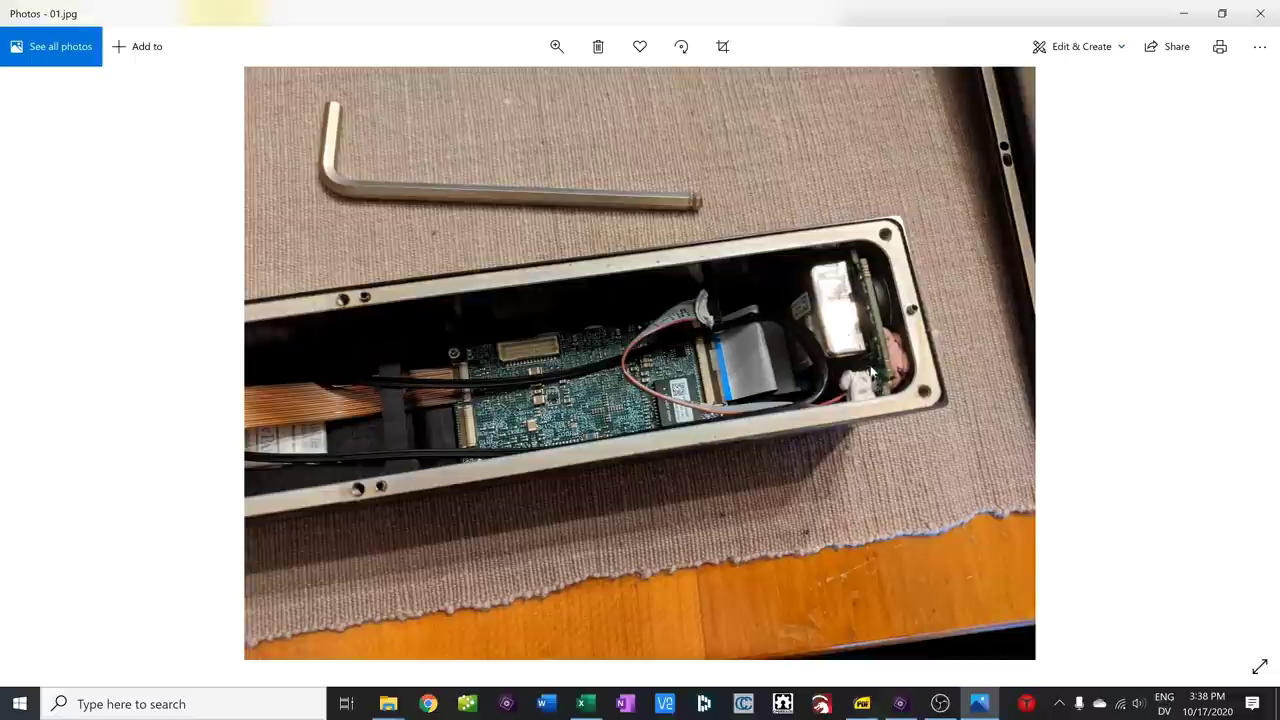
Browse forward through the teardown photos from 01.jpg, examining the opened housing, Gocator cover, internal frame and angled camera mount
{"action": "mouse_move", "coordinate": [1243, 319]}
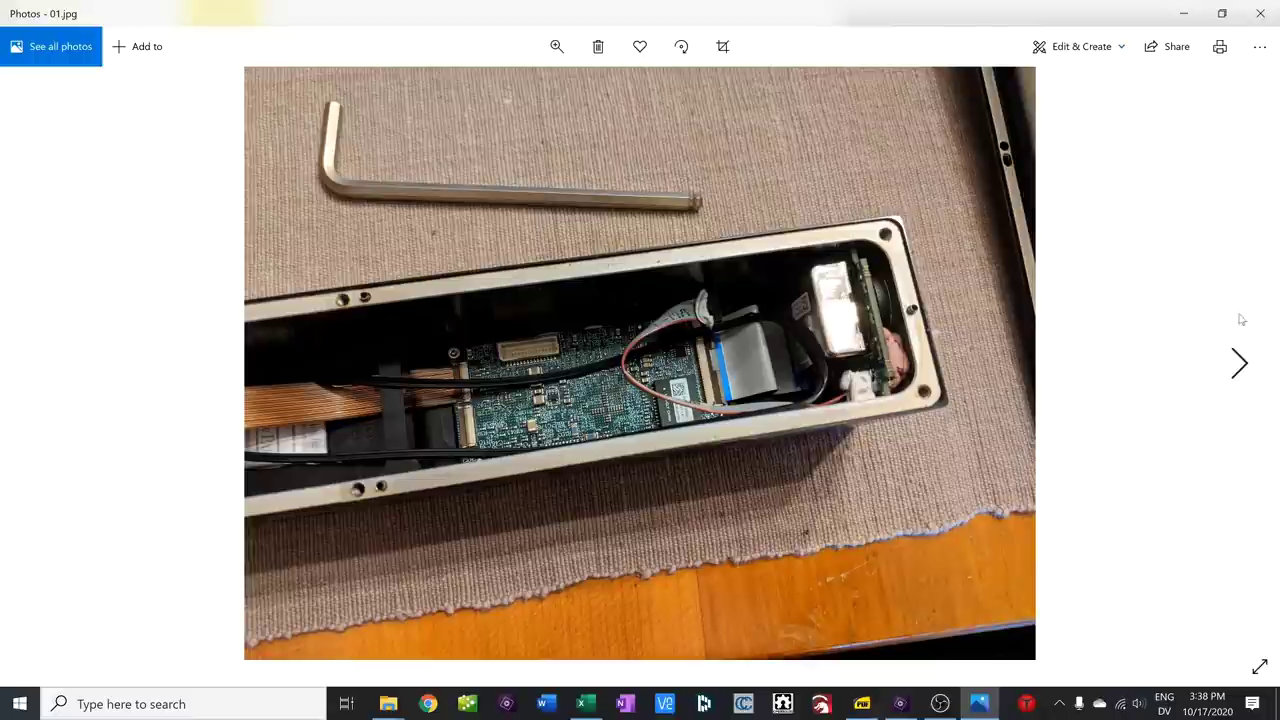
{"action": "left_click", "coordinate": [1238, 365]}
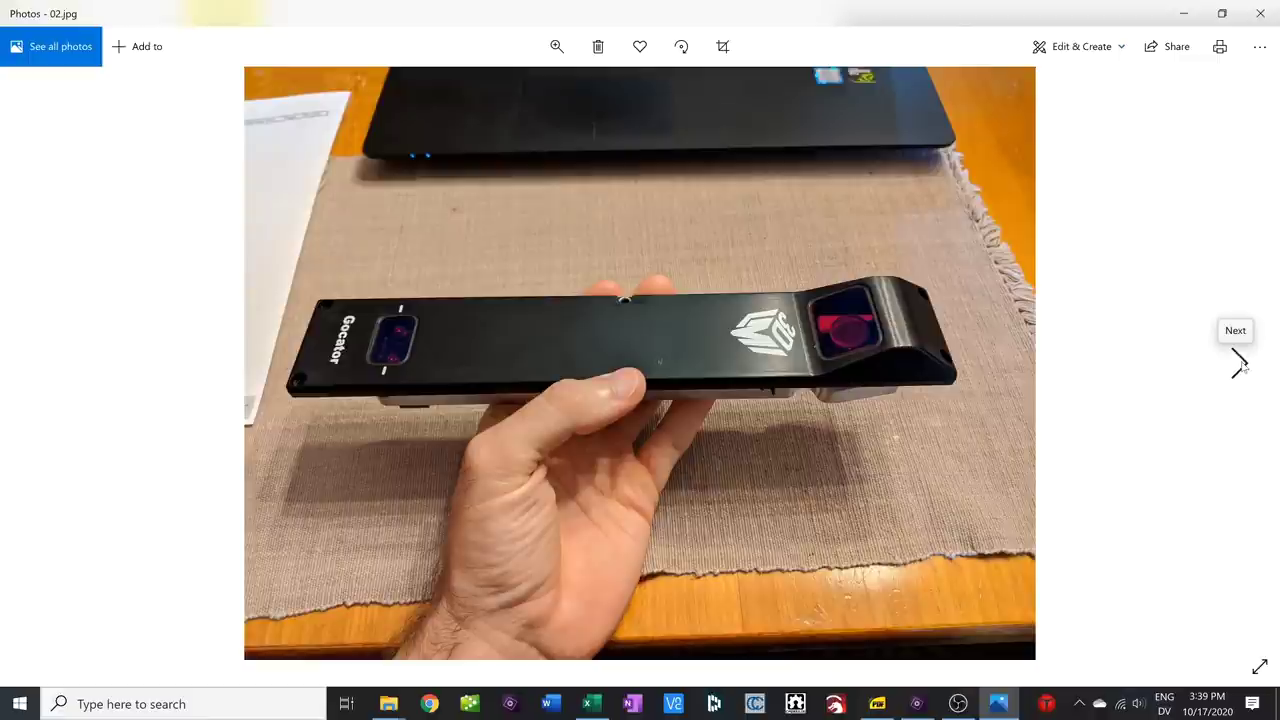
{"action": "left_click", "coordinate": [1240, 366]}
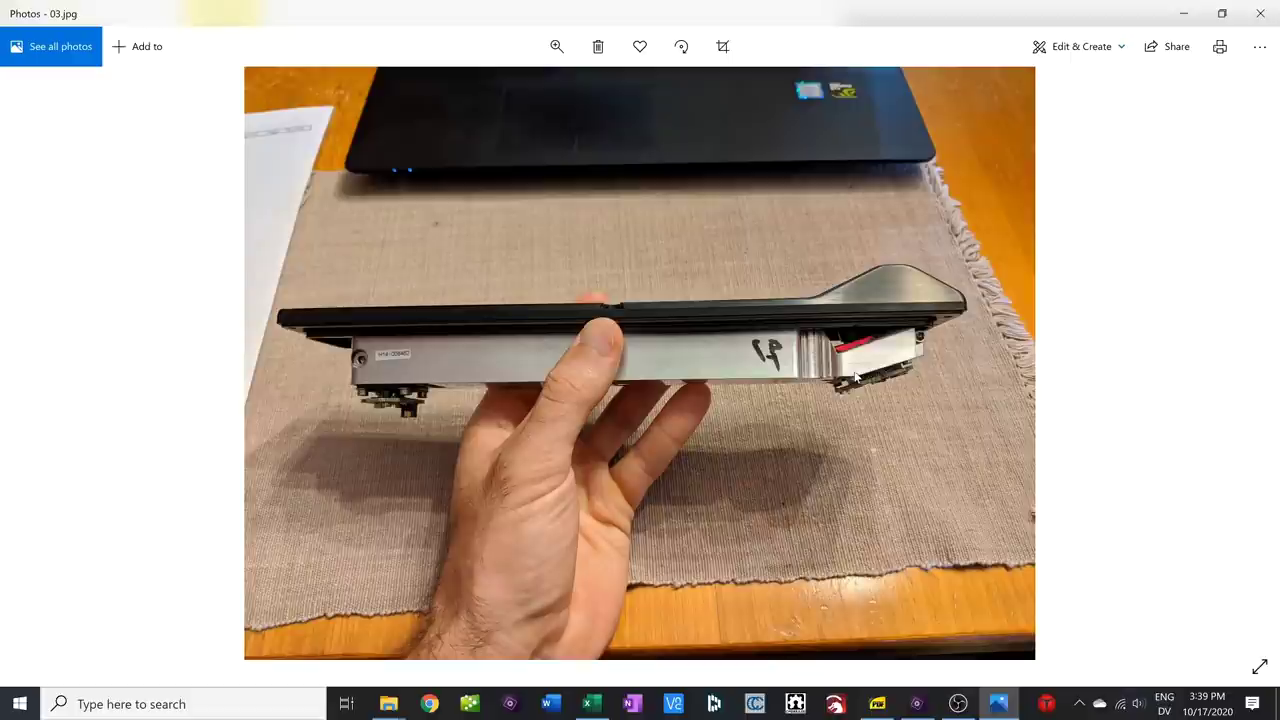
{"action": "key", "text": "Right"}
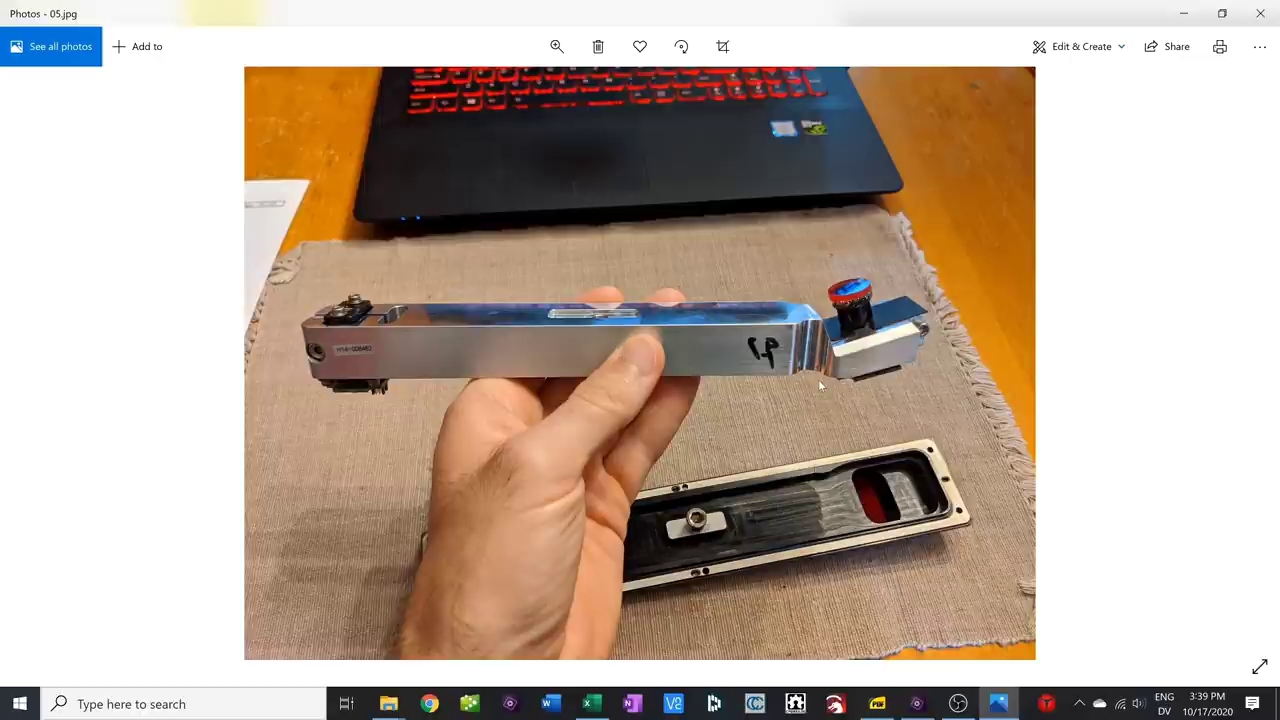
{"action": "mouse_move", "coordinate": [1229, 407]}
{"action": "left_click", "coordinate": [1236, 366]}
{"action": "left_click", "coordinate": [1245, 371]}
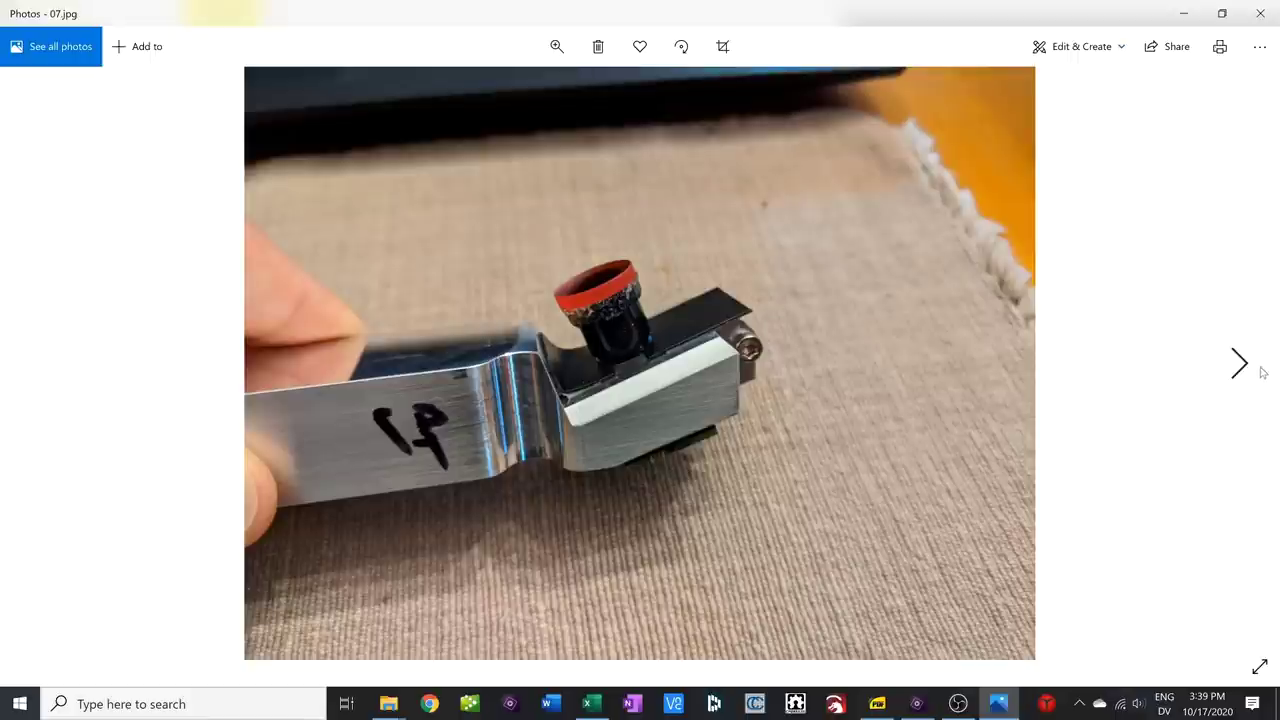
{"action": "left_click", "coordinate": [1240, 370]}
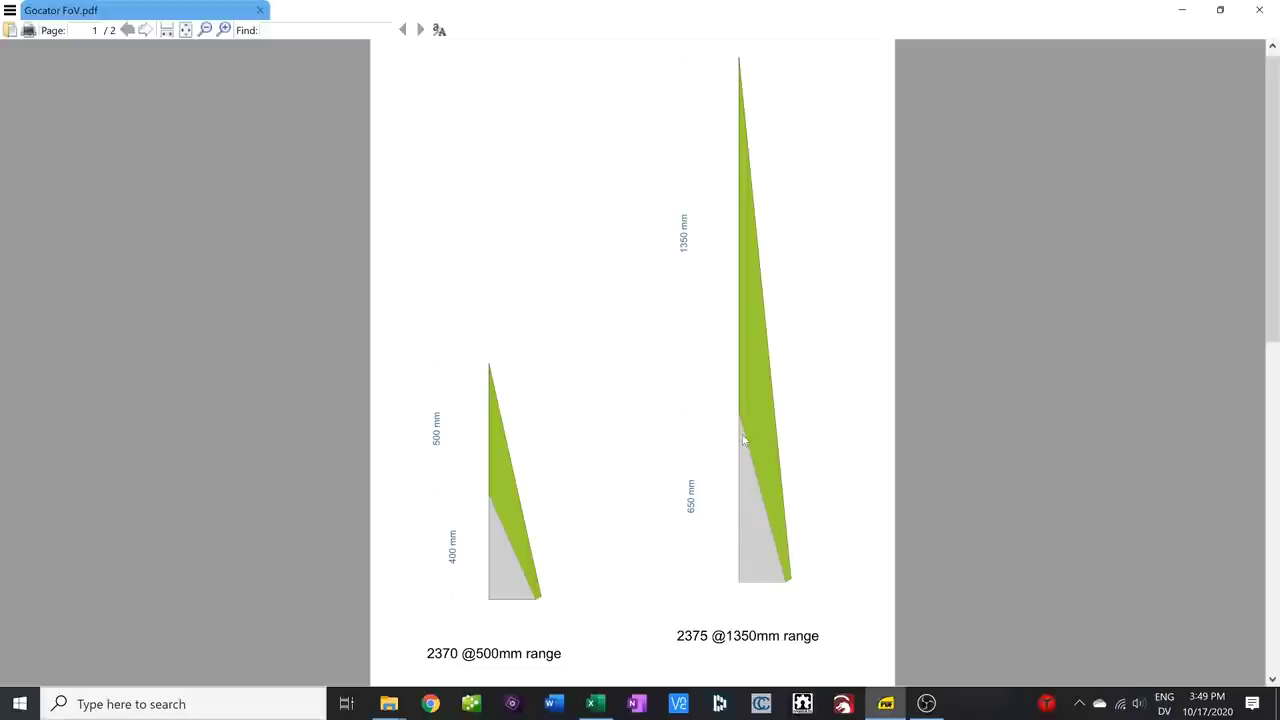
Compare the 2370 and 2375 field-of-view diagrams on page 1, highlighting the 1350 mm range and both model labels
{"action": "double_click", "coordinate": [684, 235]}
{"action": "left_click", "coordinate": [803, 271]}
{"action": "left_click_drag", "start_coordinate": [684, 636], "coordinate": [708, 636]}
{"action": "left_click_drag", "start_coordinate": [427, 653], "coordinate": [457, 653]}
Examine the 2370_mod field-of-view diagram on page 2, highlighting its 522 mm and 1167 mm dimensions
{"action": "left_click_drag", "start_coordinate": [1277, 205], "coordinate": [1270, 560]}
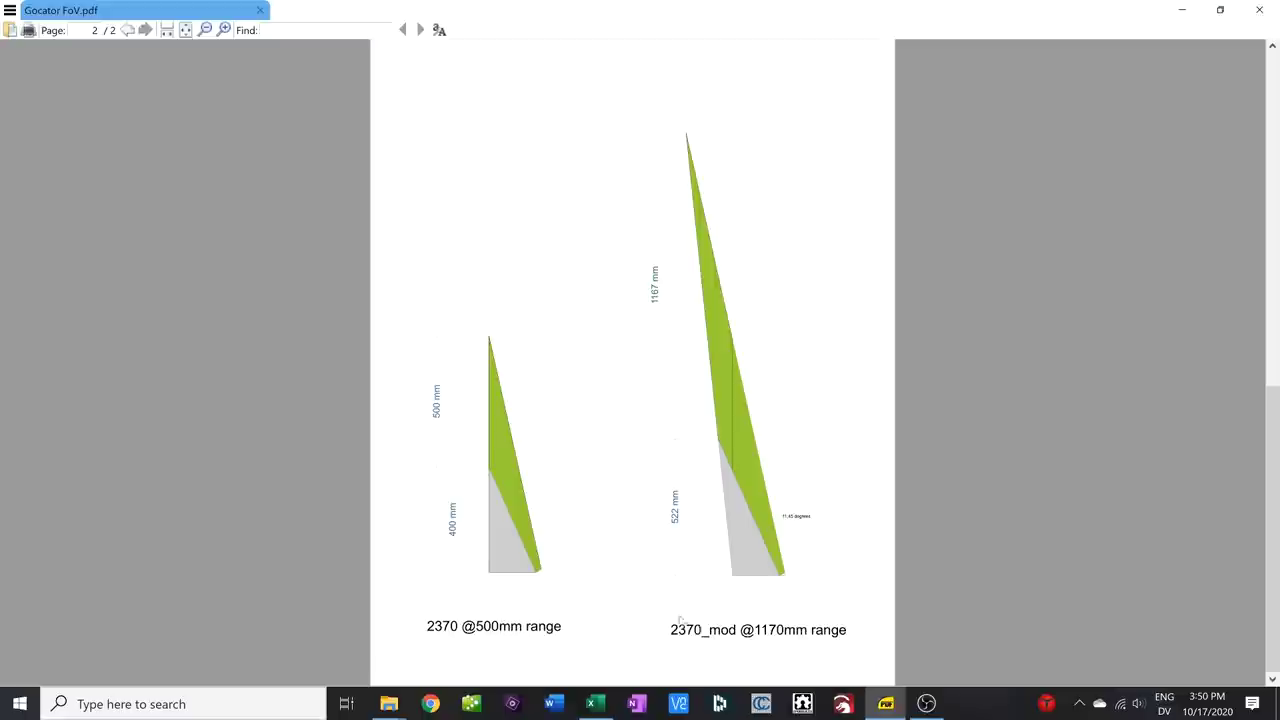
{"action": "scroll", "coordinate": [772, 447], "scroll_direction": "up", "scroll_amount": 2, "text": "ctrl"}
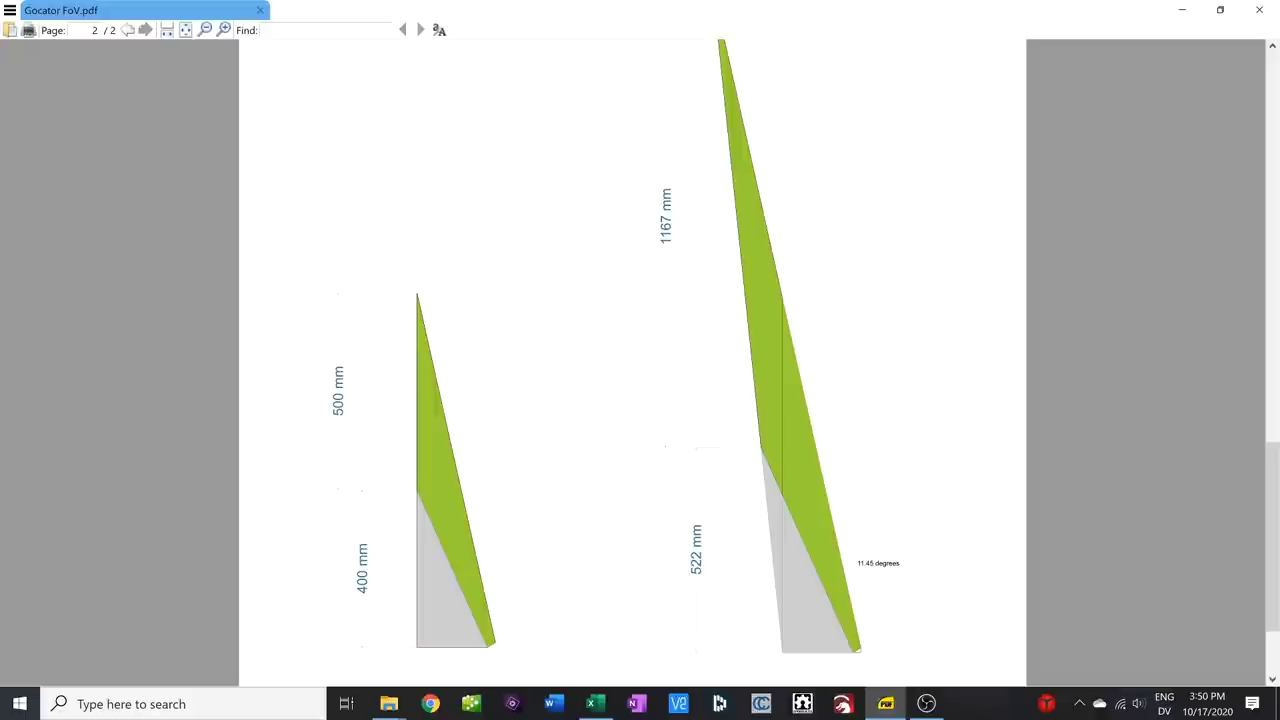
{"action": "left_click_drag", "start_coordinate": [696, 575], "coordinate": [696, 525]}
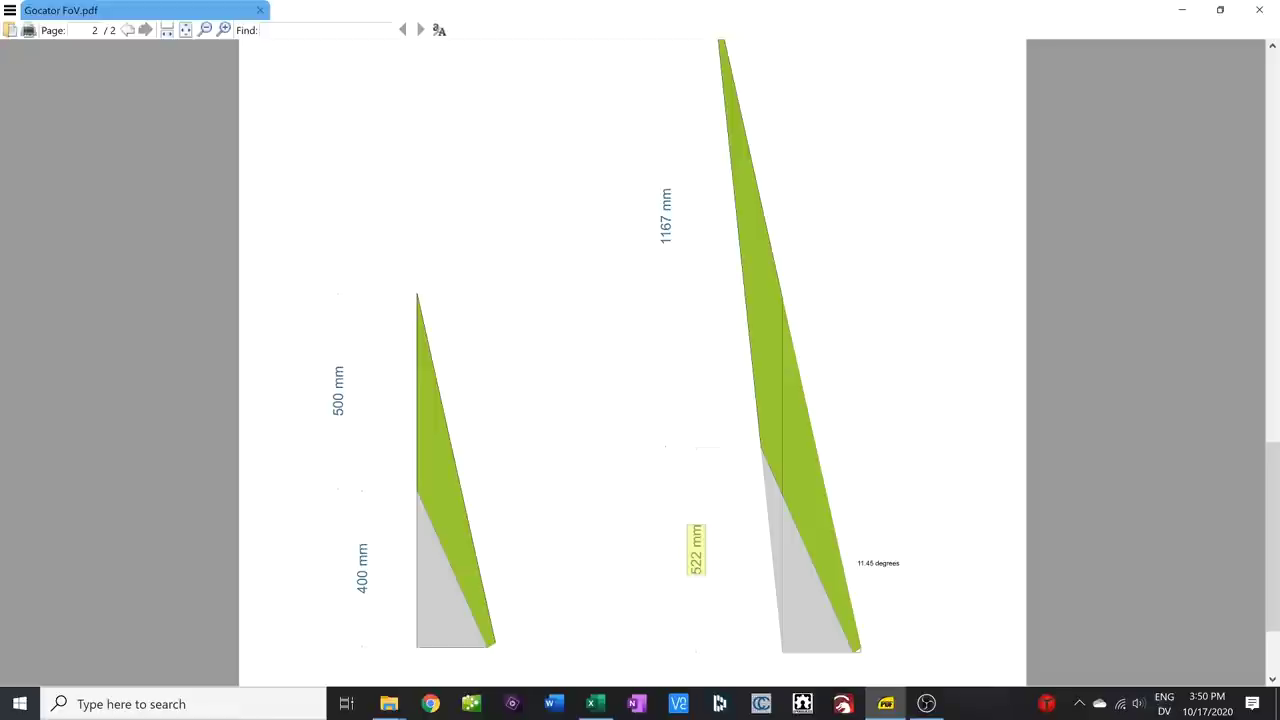
{"action": "left_click_drag", "start_coordinate": [666, 242], "coordinate": [666, 188]}
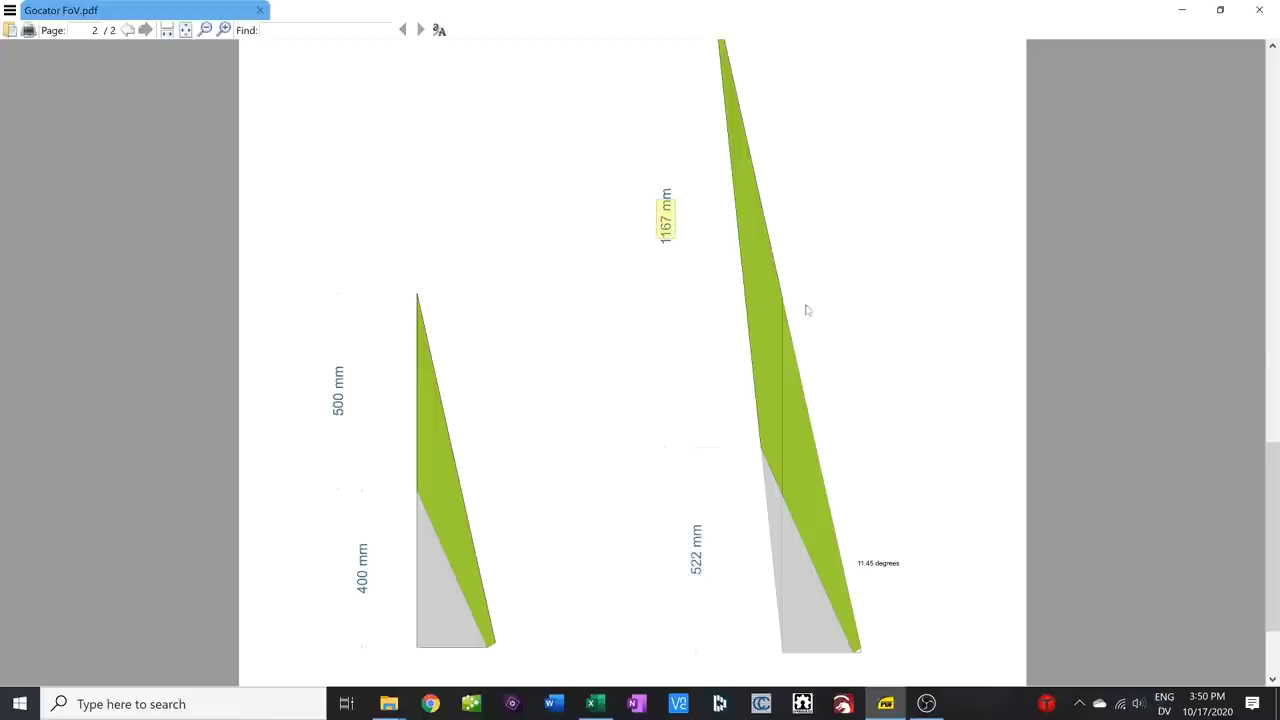
{"action": "left_click", "coordinate": [1276, 438]}
{"action": "scroll", "coordinate": [1276, 438], "scroll_direction": "down", "scroll_amount": 5}
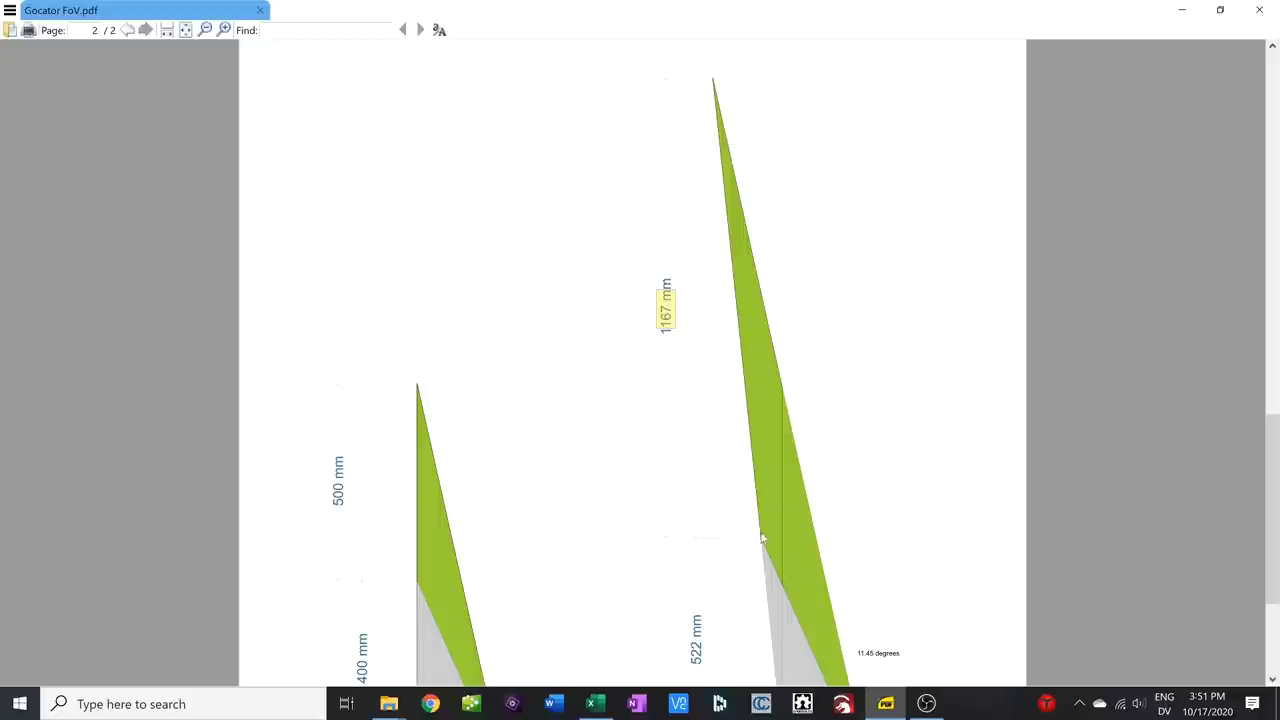
{"action": "scroll", "coordinate": [871, 573], "scroll_direction": "down", "scroll_amount": 3}
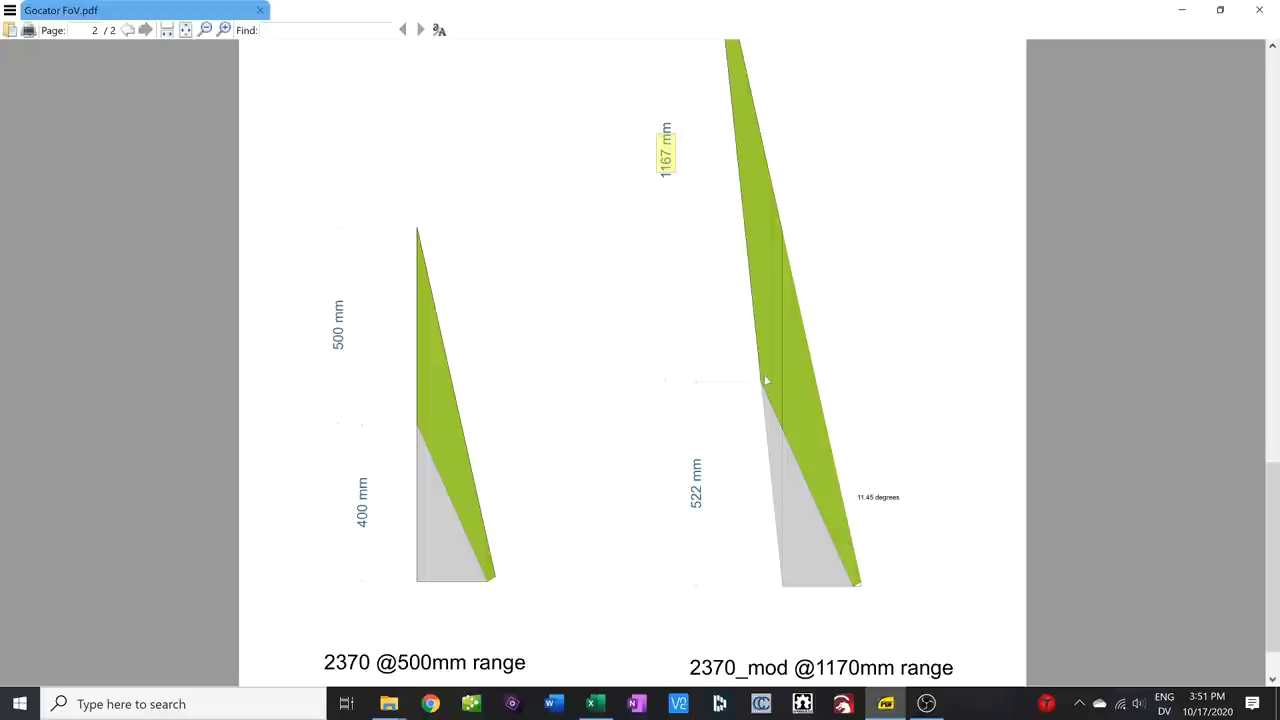
{"action": "left_click_drag", "start_coordinate": [1265, 508], "coordinate": [1265, 440]}
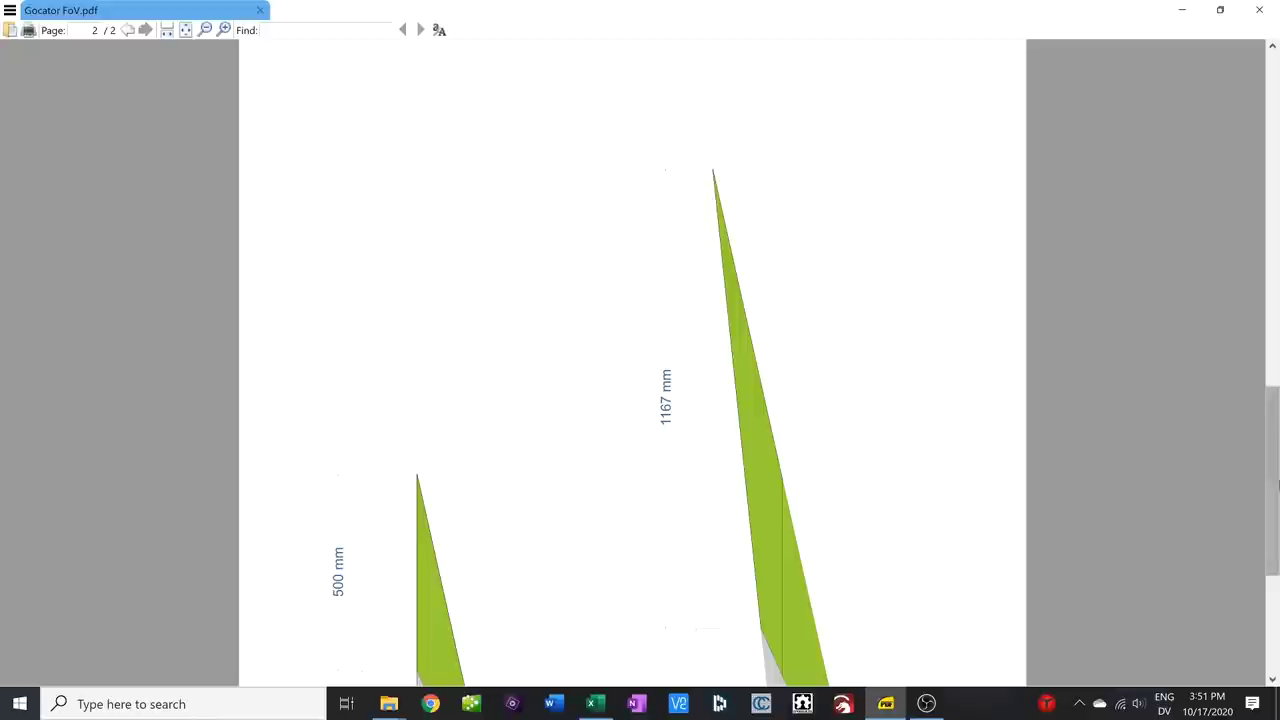
{"action": "left_click_drag", "start_coordinate": [1277, 463], "coordinate": [1278, 473]}
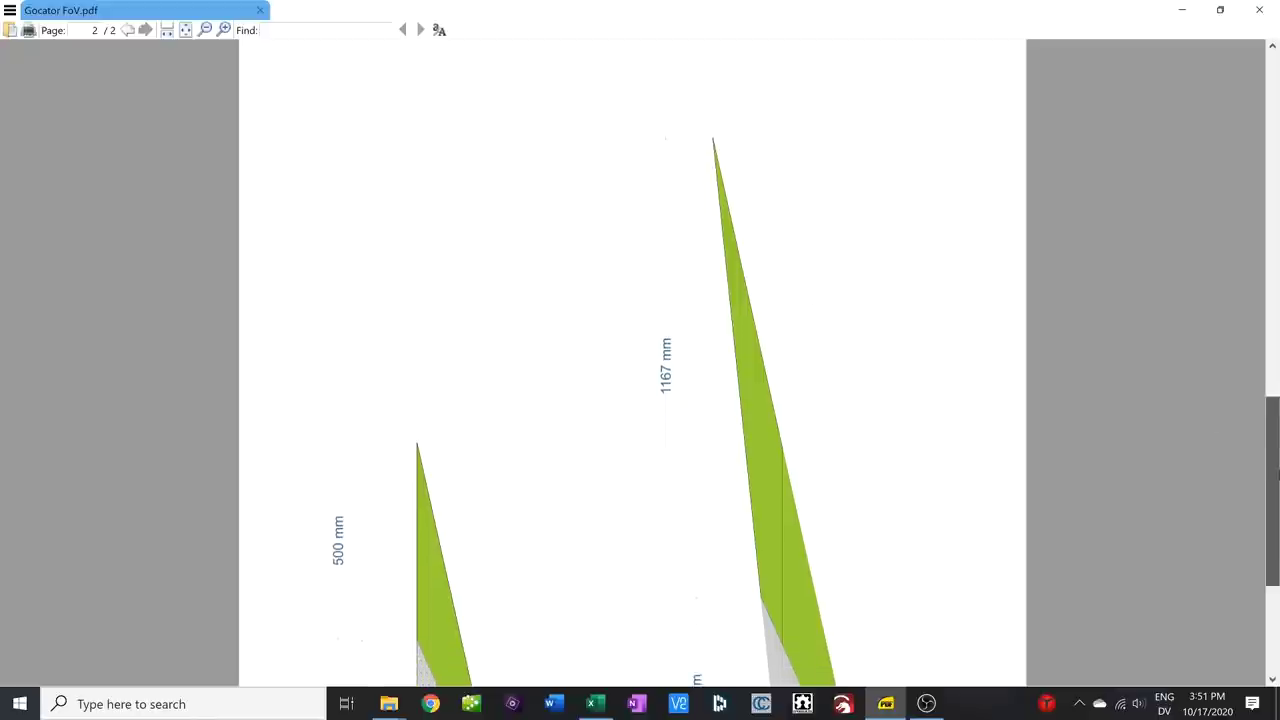
Switch to the Laser Line Camera Calculations workbook in Excel, maximize it, and compare the 0 and 10 degree blank zone and measurement values
{"action": "left_click", "coordinate": [592, 704]}
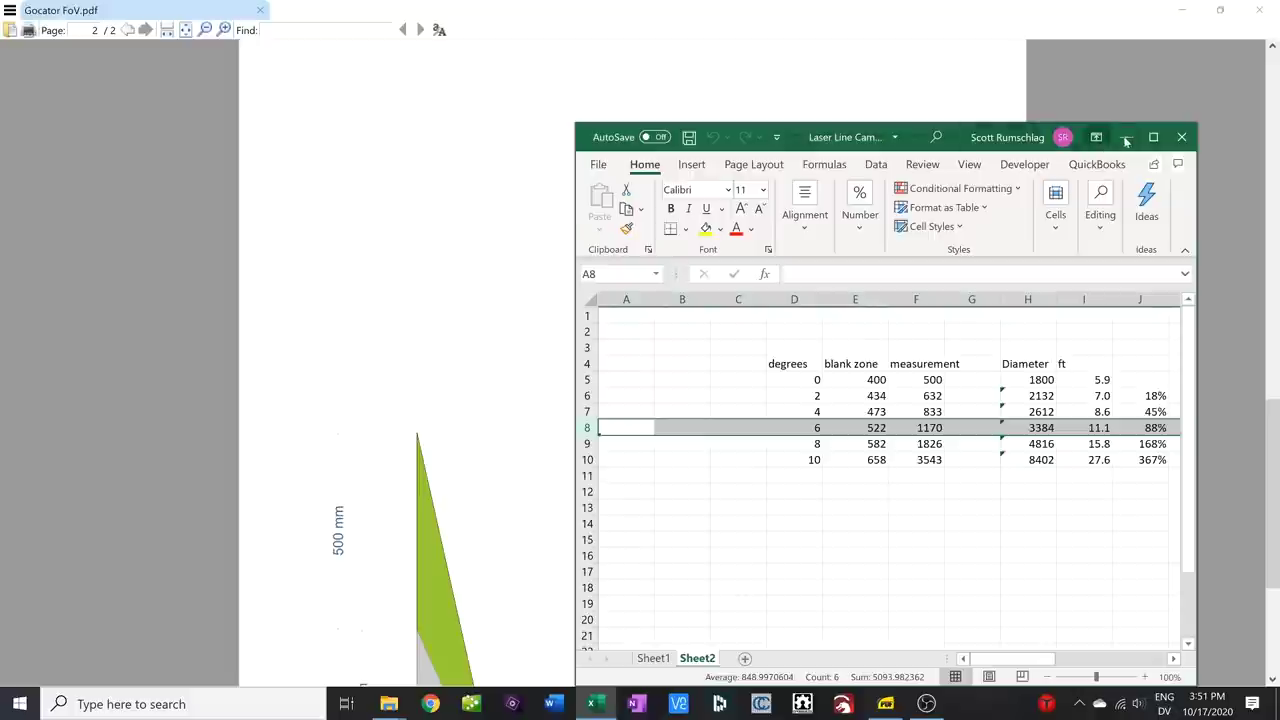
{"action": "left_click", "coordinate": [1153, 137]}
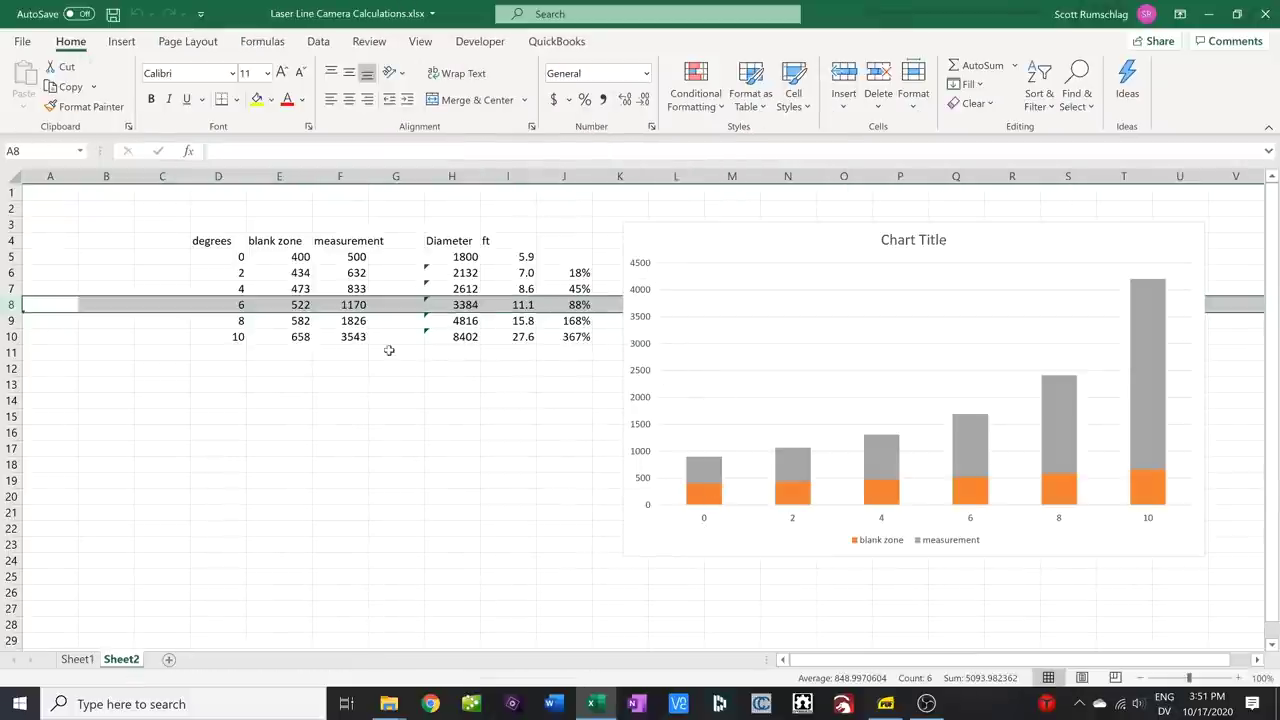
{"action": "left_click", "coordinate": [297, 257]}
{"action": "left_click", "coordinate": [345, 257]}
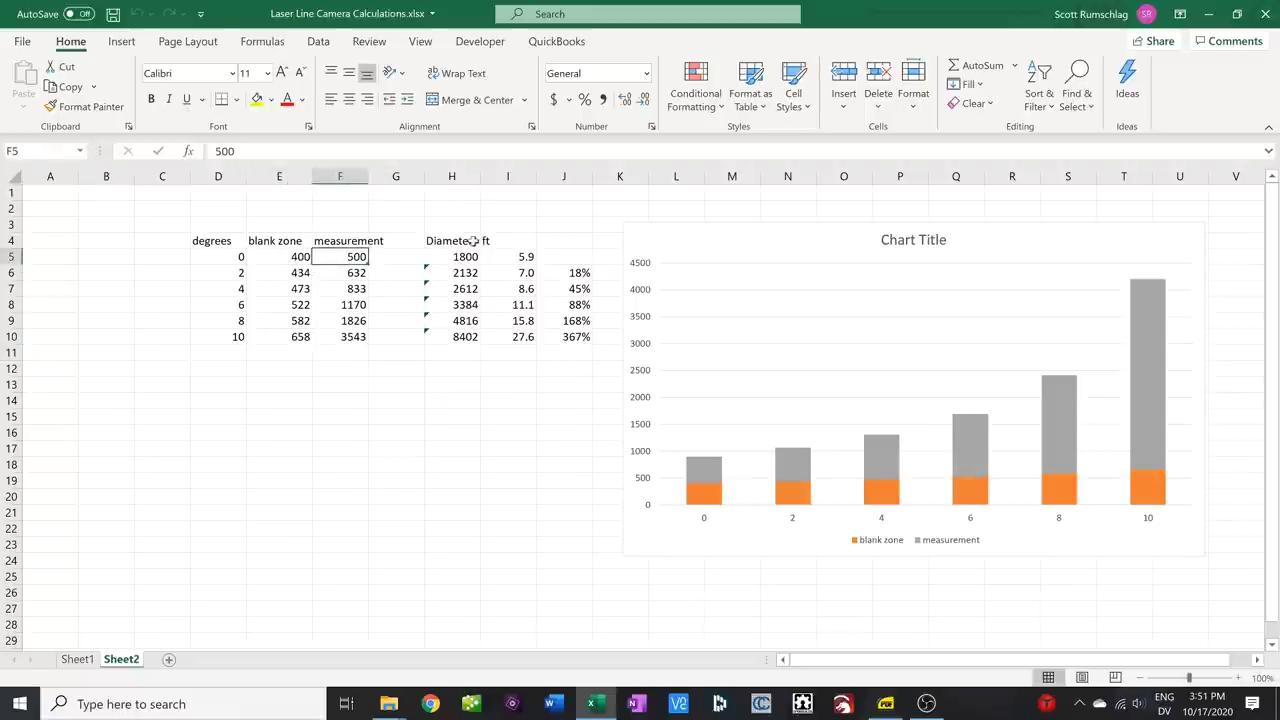
{"action": "left_click", "coordinate": [236, 335]}
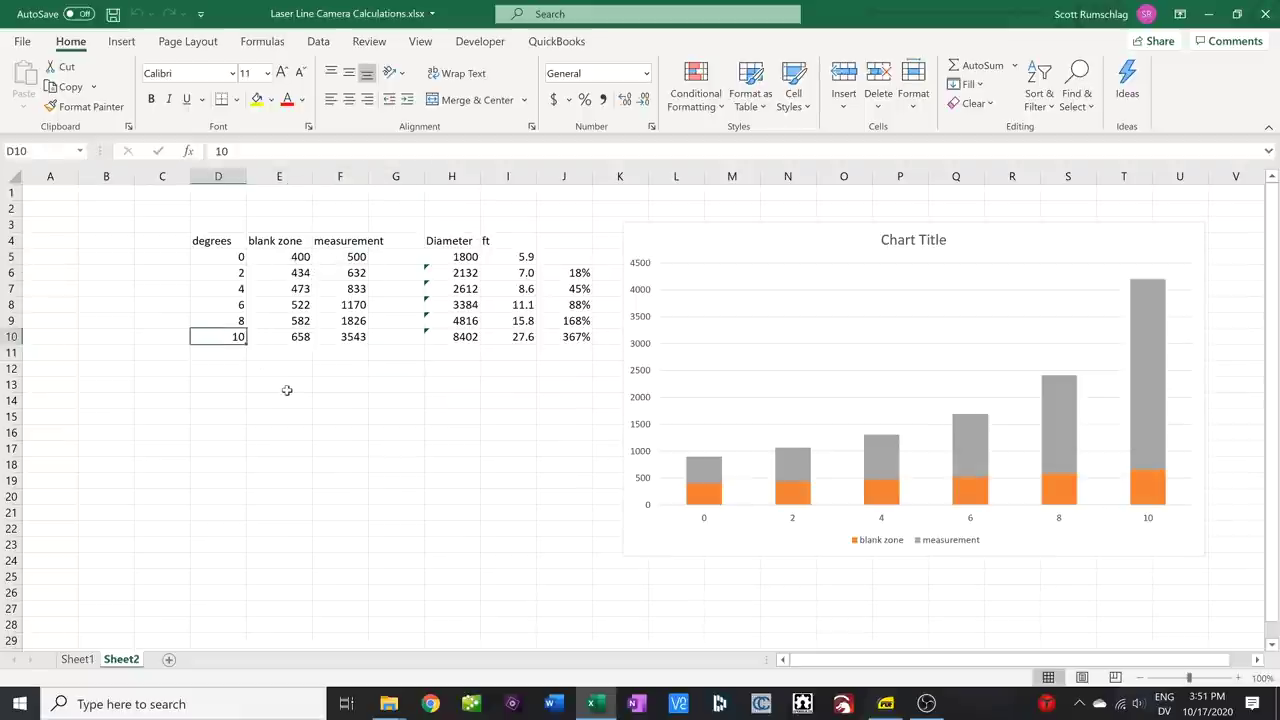
{"action": "left_click", "coordinate": [355, 337]}
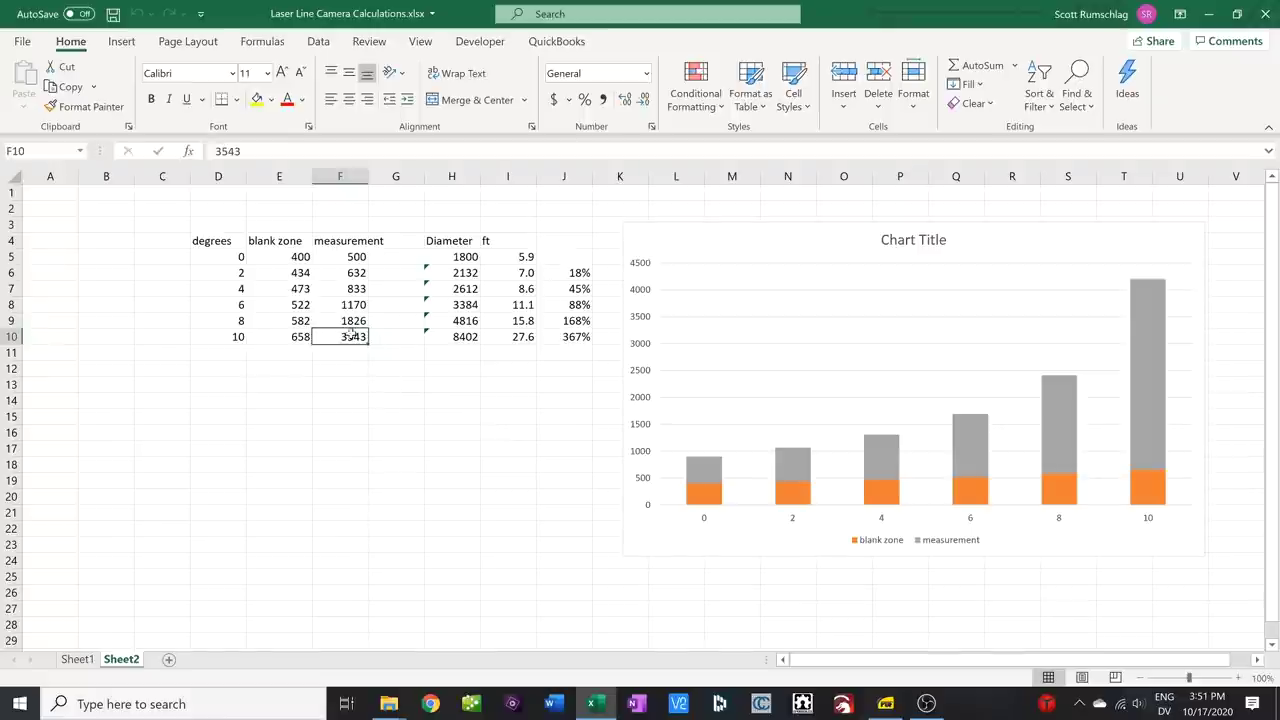
Review the 6 degree row across its blank zone, measurement and diameter values, then inspect its percentage increase in J8
{"action": "left_click", "coordinate": [238, 305]}
{"action": "left_click_drag", "start_coordinate": [283, 305], "coordinate": [590, 306]}
{"action": "left_click", "coordinate": [589, 378]}
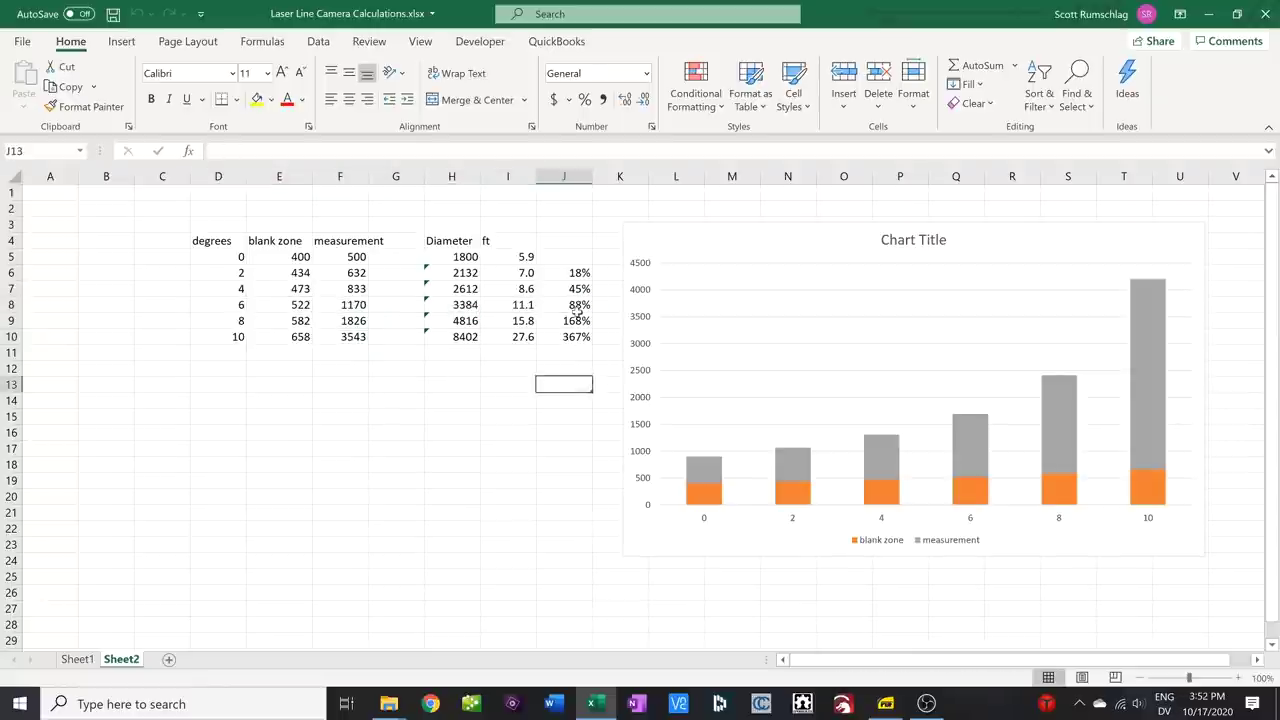
{"action": "left_click", "coordinate": [568, 305]}
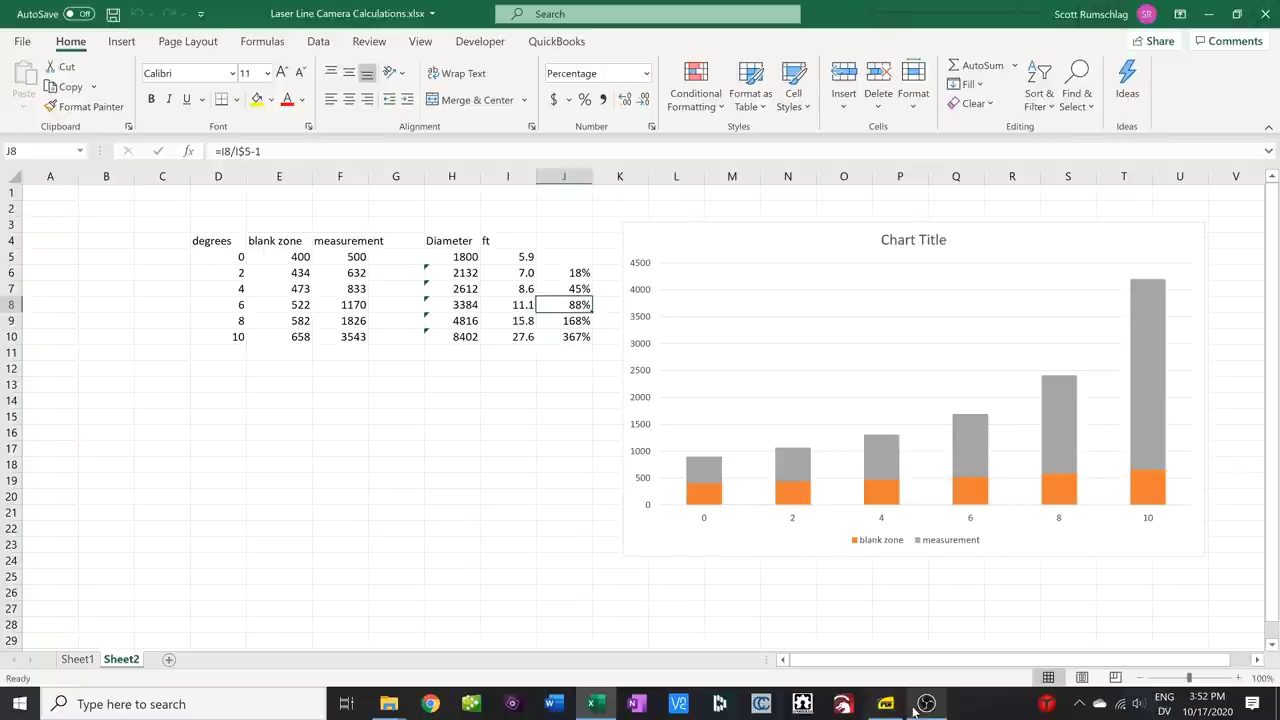
Switch back to Gocator FoV.pdf in the PDF viewer and view the lower part of the page 2 diagrams
{"action": "mouse_move", "coordinate": [893, 708]}
{"action": "left_click", "coordinate": [912, 643]}
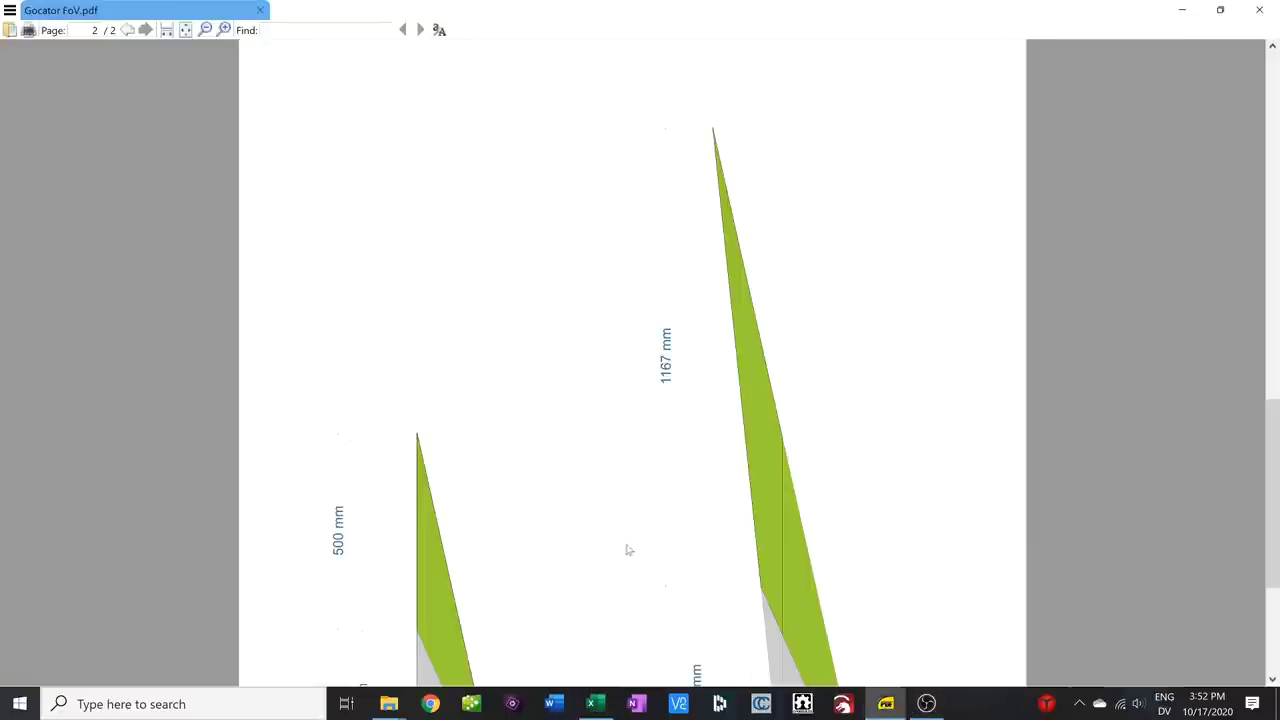
{"action": "left_click_drag", "start_coordinate": [1277, 478], "coordinate": [1277, 551]}
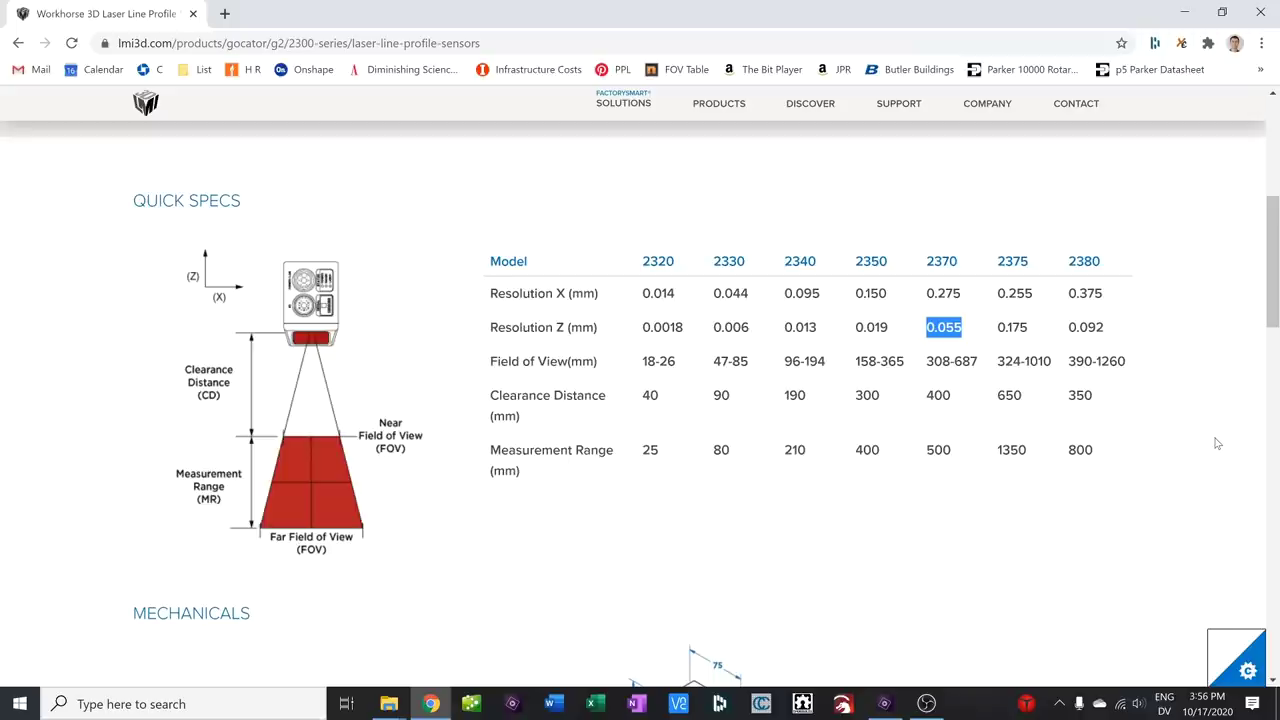
Check the 2370 model's Resolution Z value in the Quick Specs table, highlighting its last digits and clearing the selection
{"action": "left_click", "coordinate": [958, 345]}
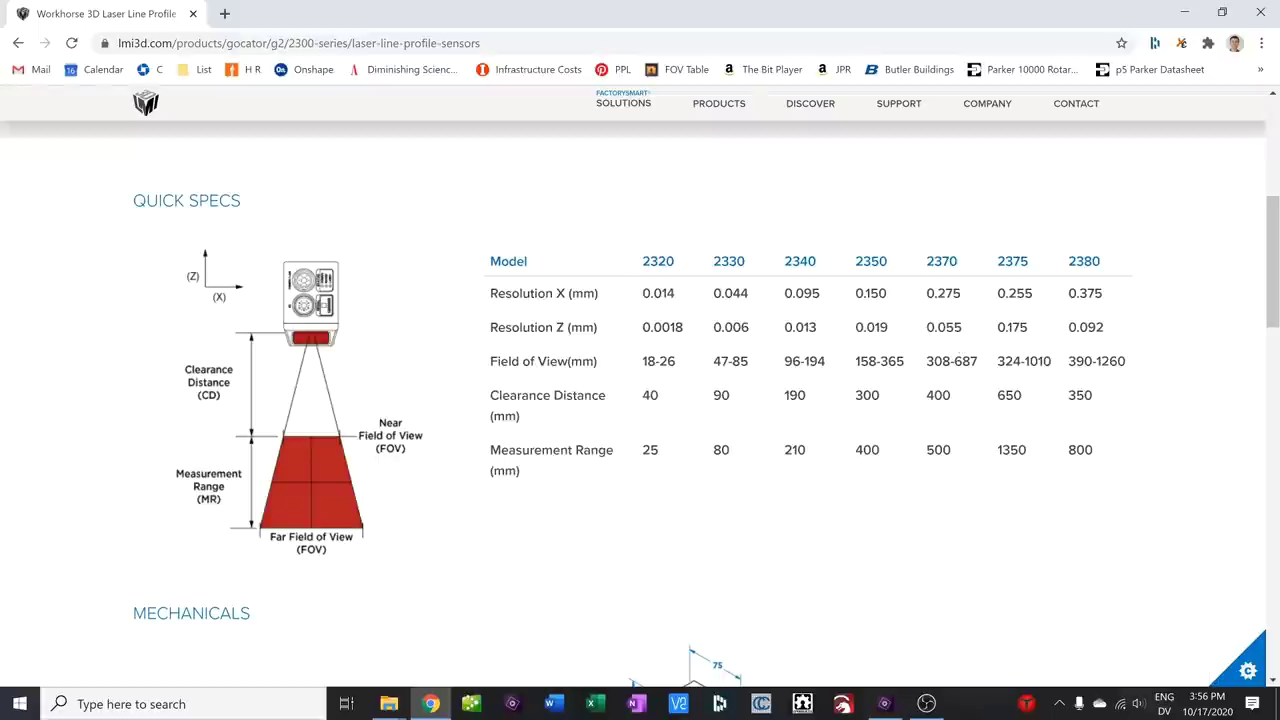
{"action": "left_click_drag", "start_coordinate": [962, 327], "coordinate": [945, 327]}
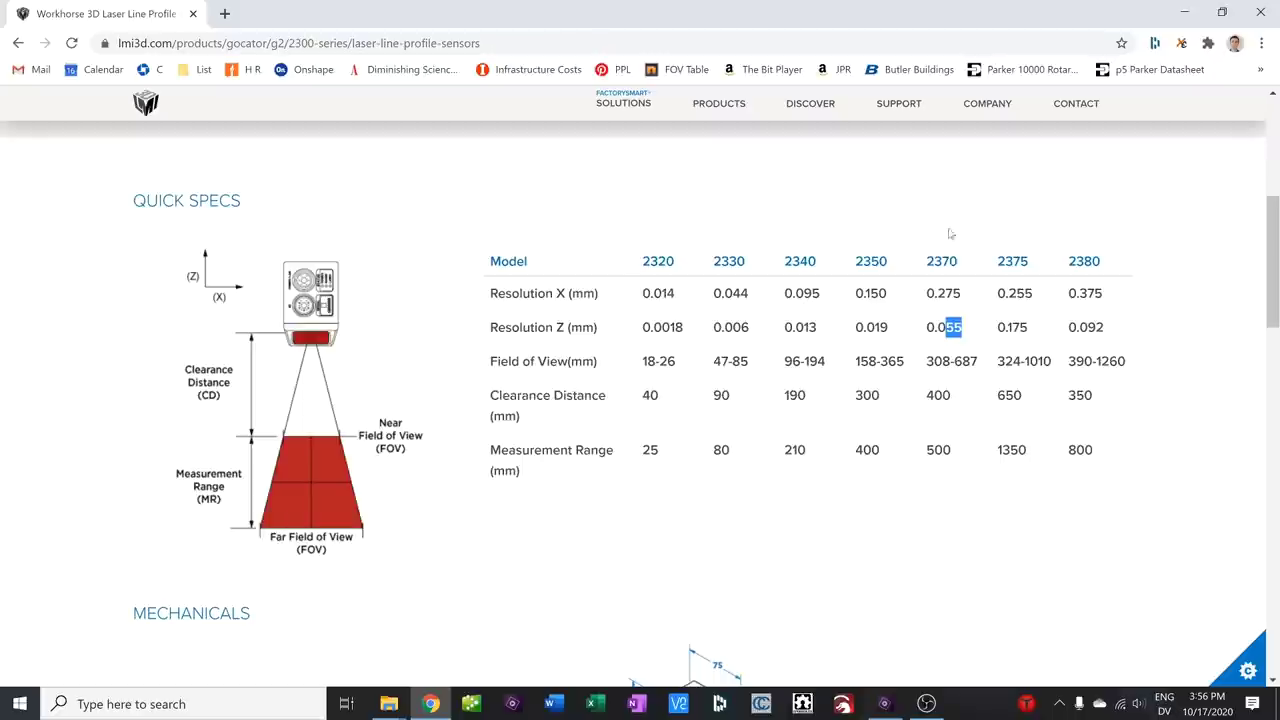
{"action": "left_click", "coordinate": [967, 355]}
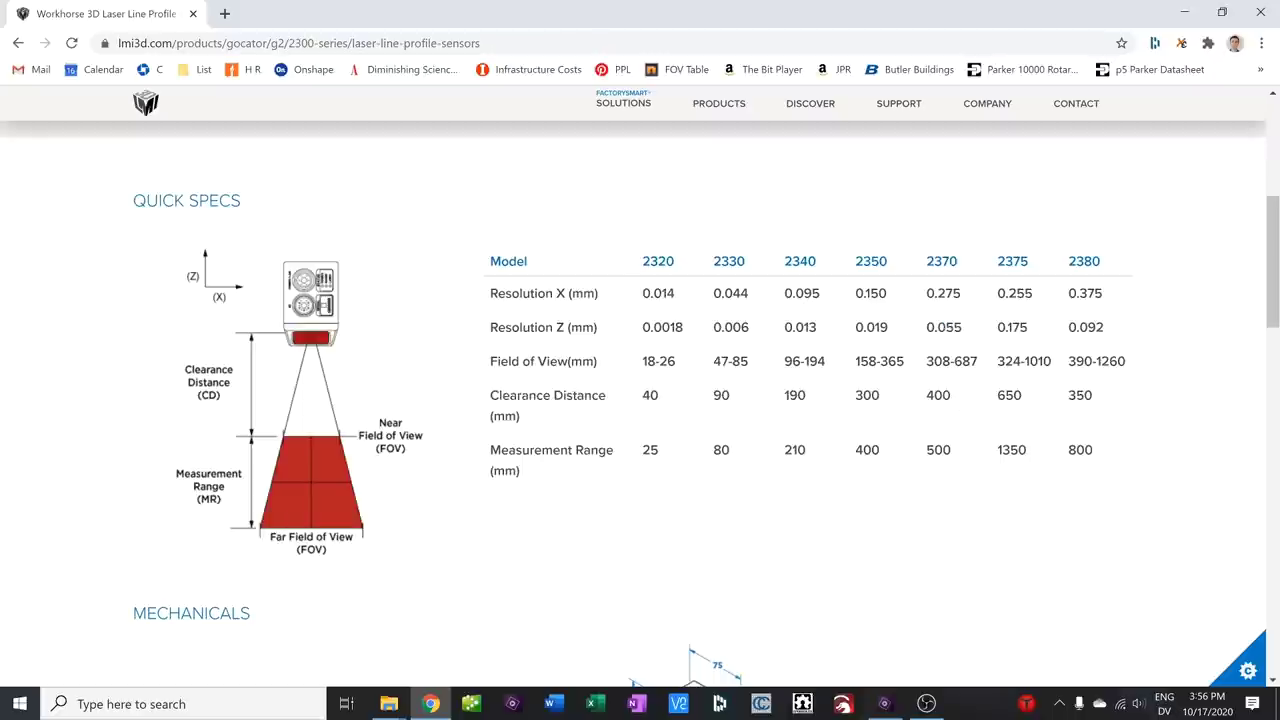